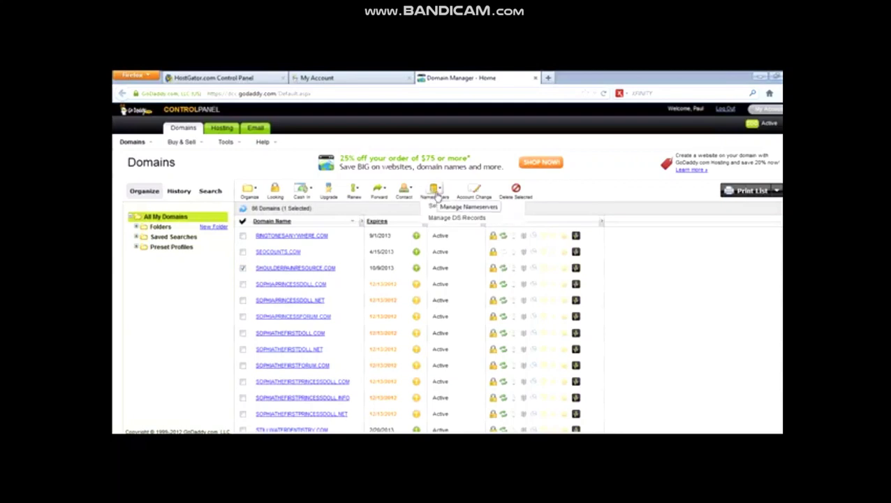
- Open the nameserver settings for SHOULDERPAINRESOURCE.COM and choose to use specific nameservers for the domain
left_click(244, 269)
left_click(243, 269)
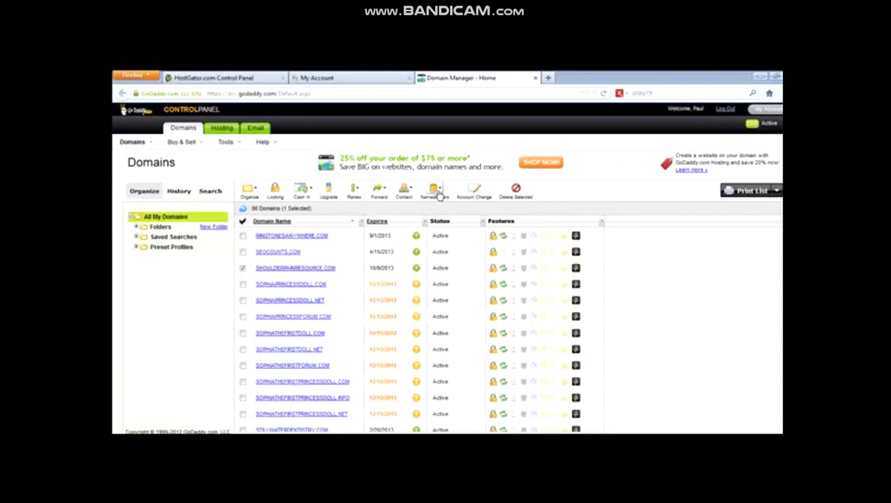
mouse_move(439, 195)
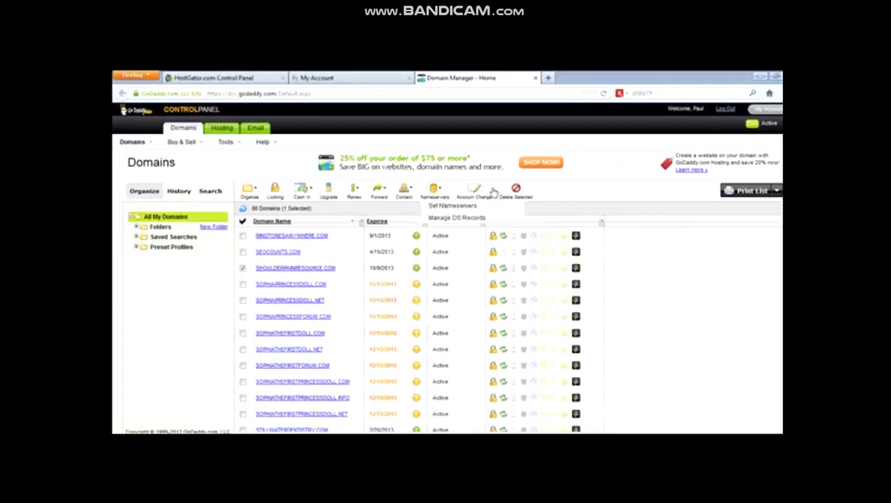
left_click(492, 193)
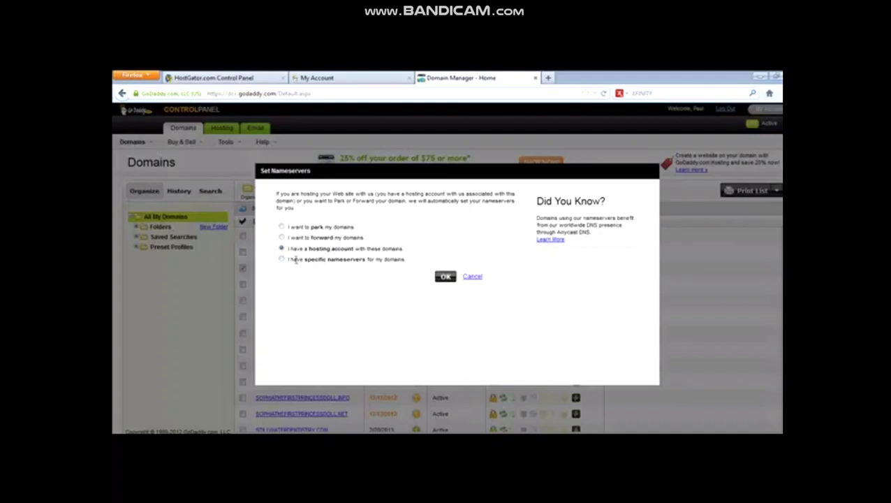
left_click(282, 260)
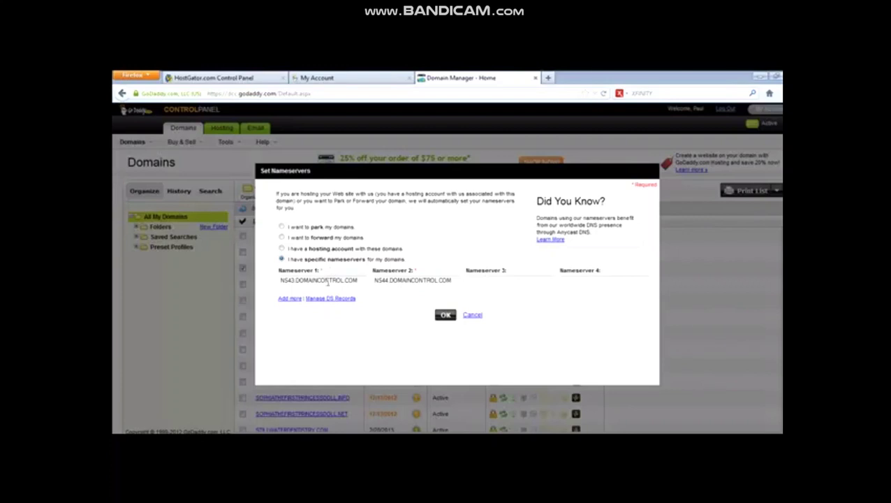
- Replace Nameserver 1 with ns302.hostgator.com, copied from the account information in the HostGator control panel
triple_click(325, 281)
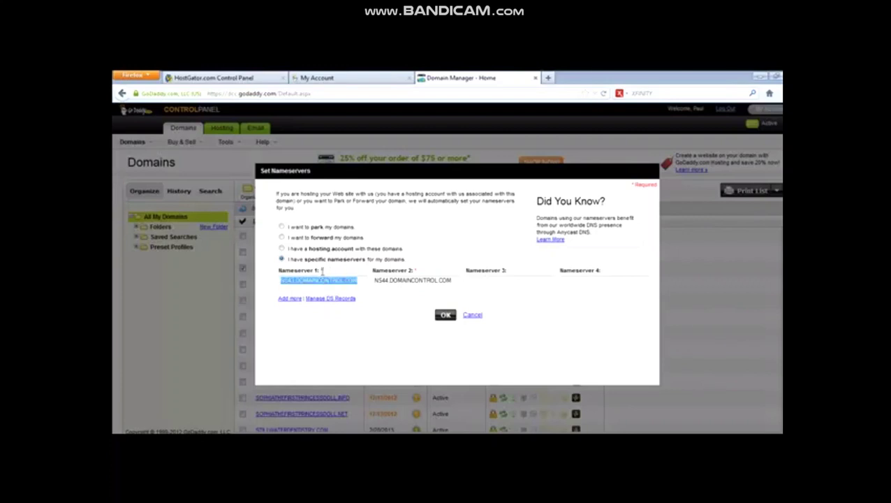
left_click(251, 78)
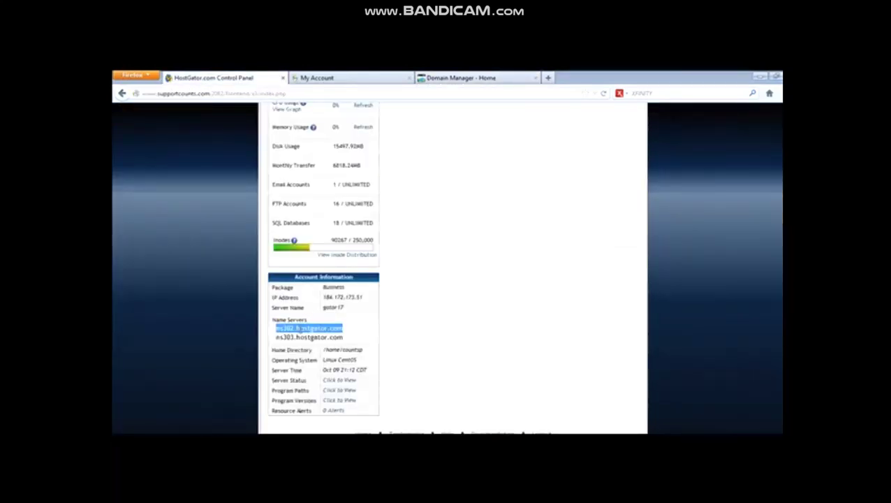
right_click(304, 326)
left_click(413, 344)
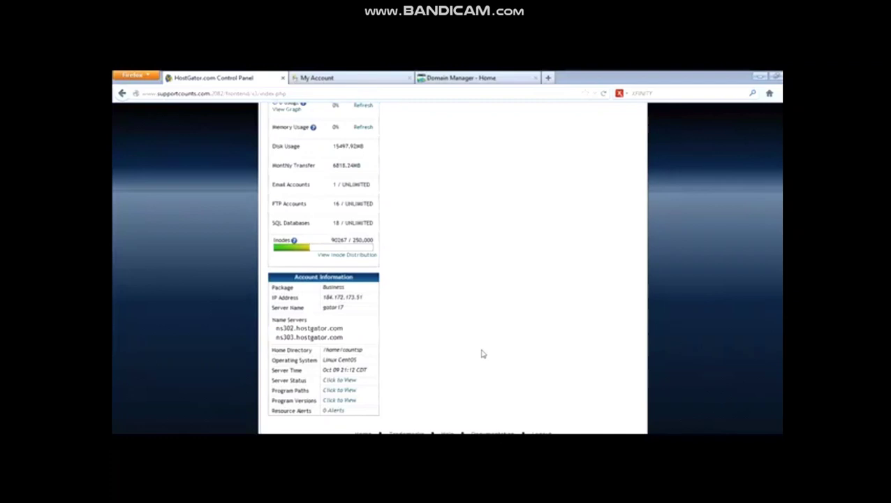
left_click_drag(277, 328, 351, 334)
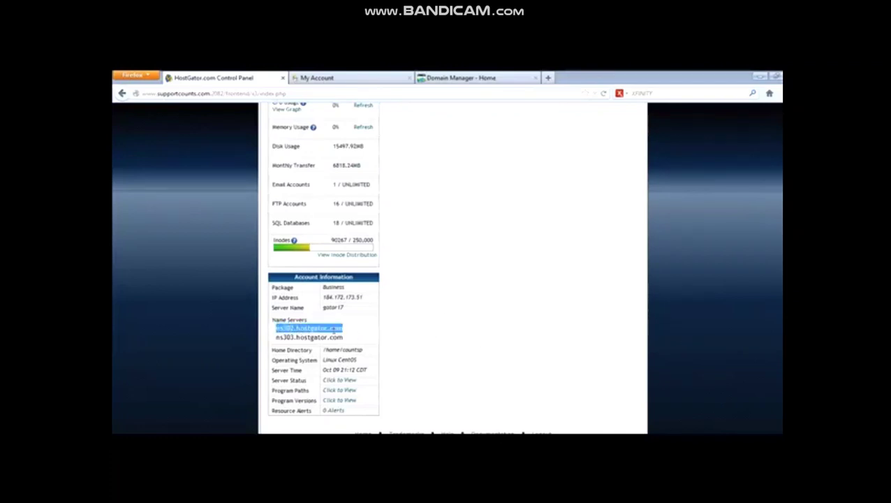
right_click(340, 328)
left_click(356, 223)
left_click(439, 77)
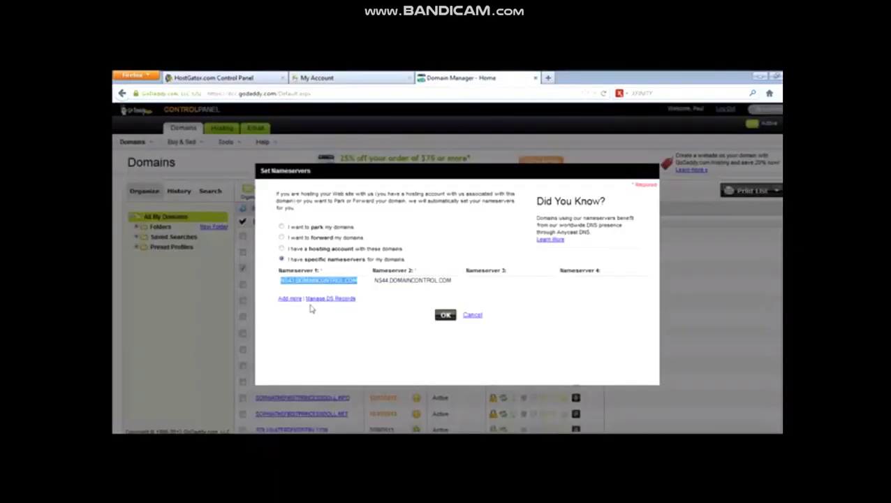
key("ctrl+v")
- Copy ns303.hostgator.com from the HostGator account information and use it to replace Nameserver 2 in the GoDaddy domain settings
left_click(380, 280)
left_click(243, 78)
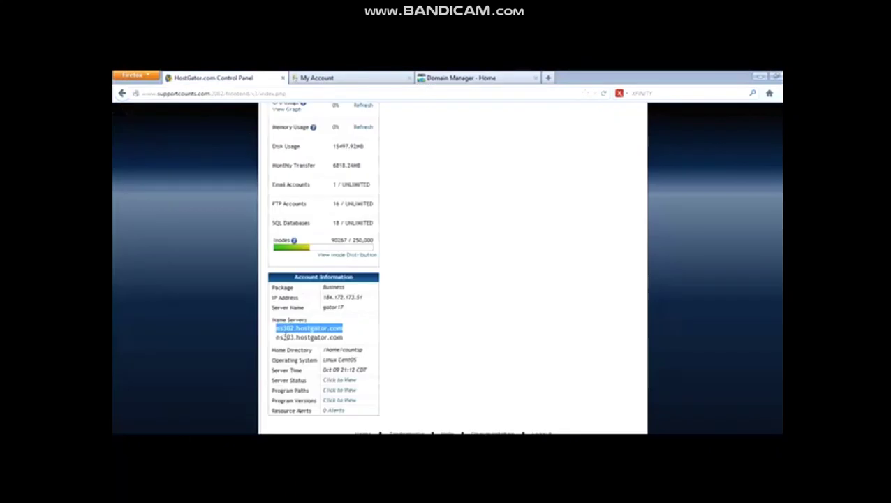
left_click_drag(277, 339, 342, 343)
right_click(327, 338)
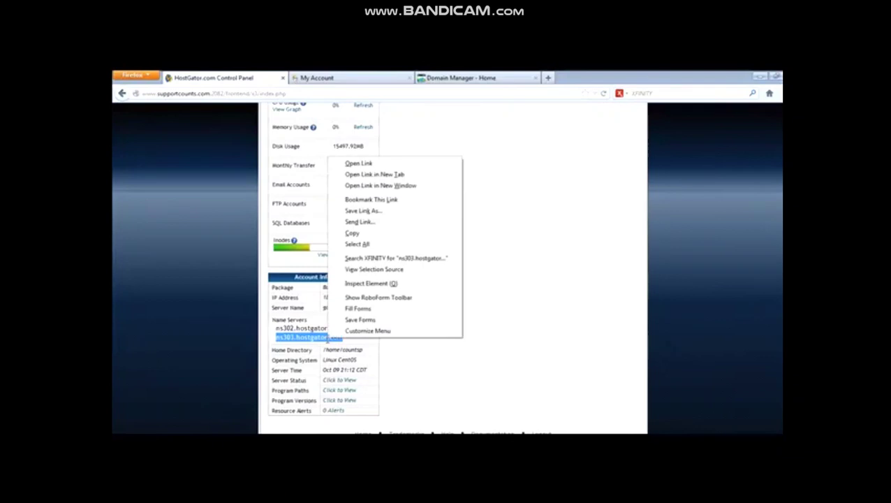
left_click(342, 236)
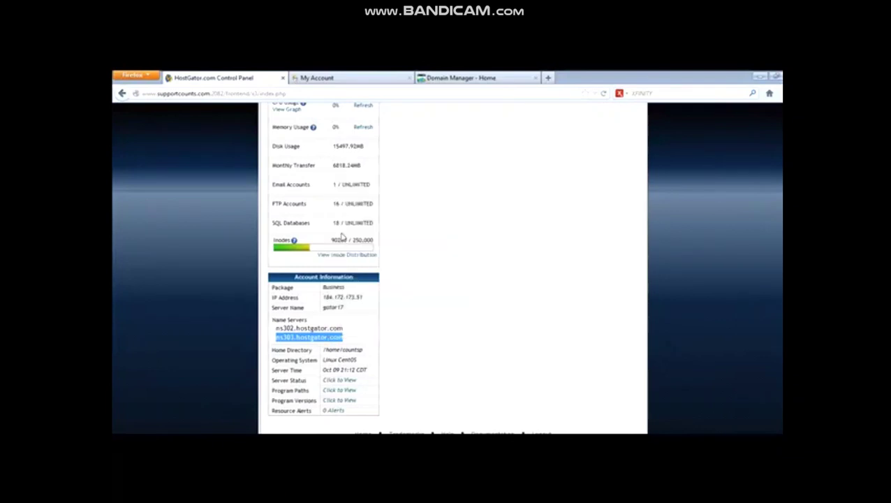
left_click(470, 79)
triple_click(395, 279)
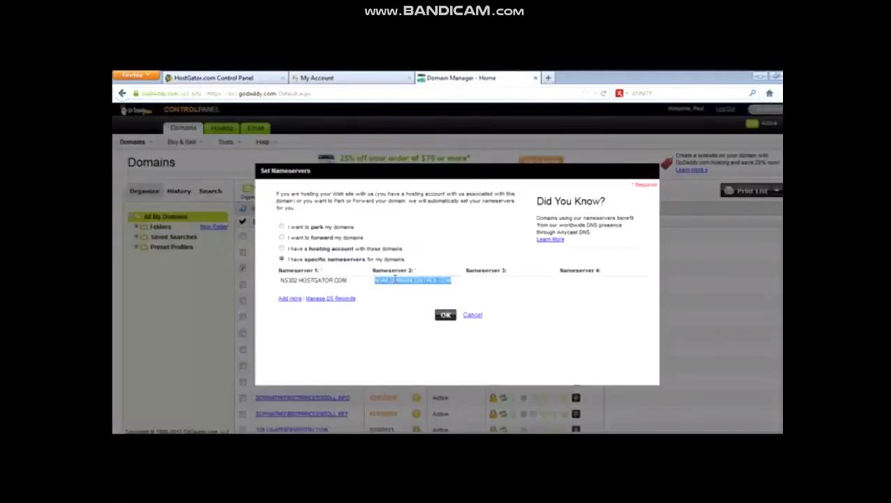
key("ctrl+v")
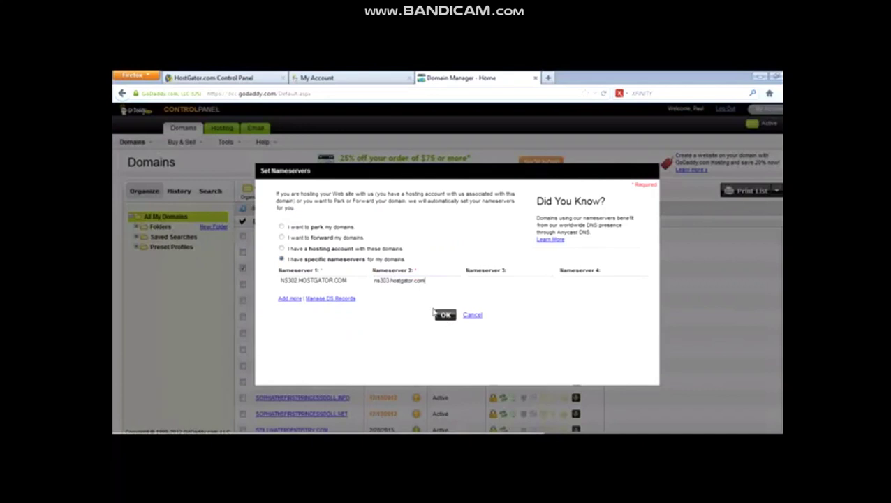
- Submit the nameserver changes and deselect SHOULDERPAINRESOURCE.COM in the domain list
left_click(447, 315)
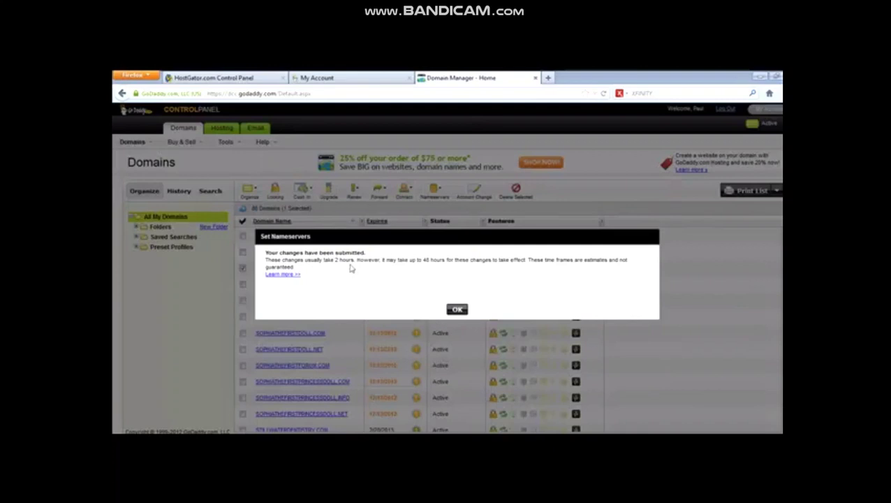
left_click(458, 310)
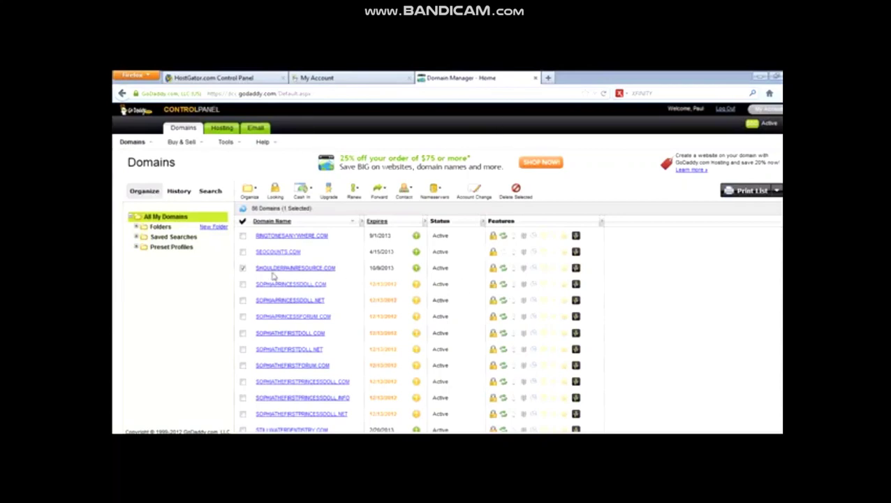
left_click(243, 269)
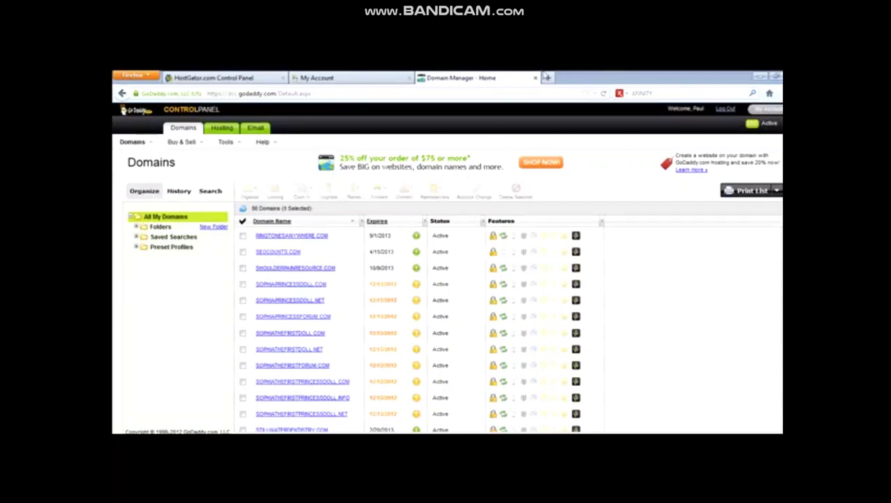
- Switch to the HostGator control panel and open the Addon Domains page
left_click(264, 77)
left_click(451, 307)
scroll(458, 313, "up", 15)
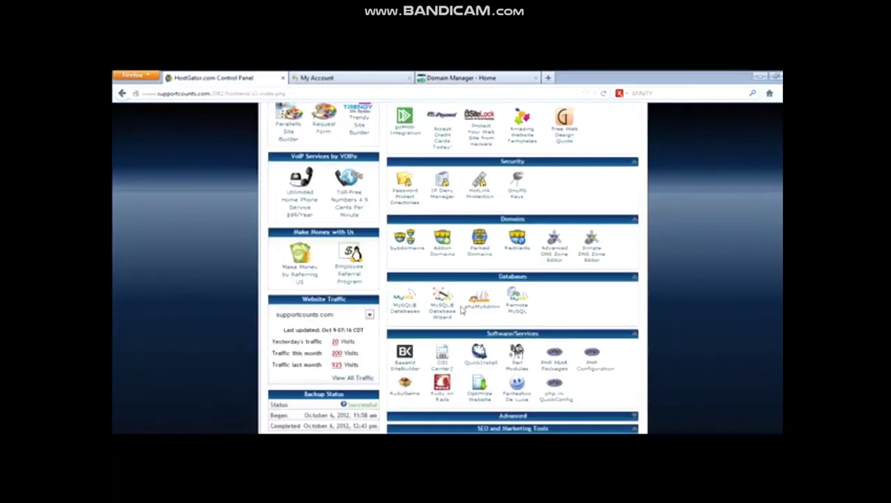
scroll(461, 301, "up", 3)
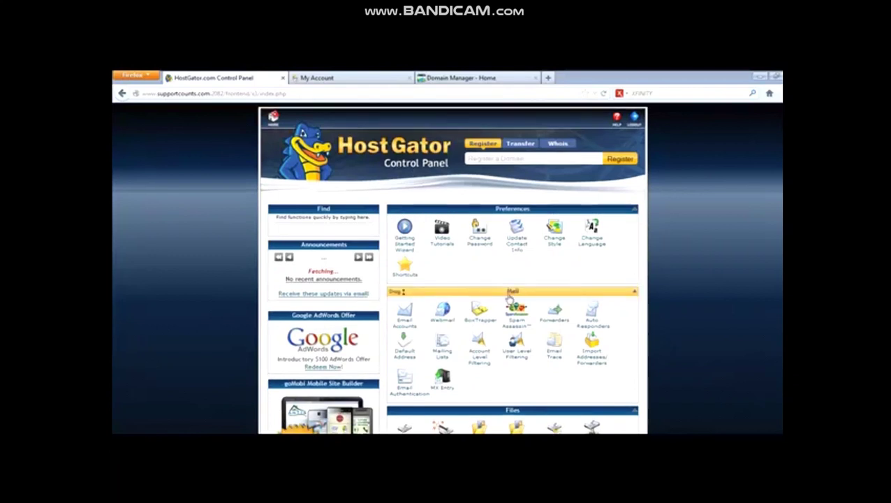
scroll(511, 293, "down", 5)
scroll(524, 310, "down", 5)
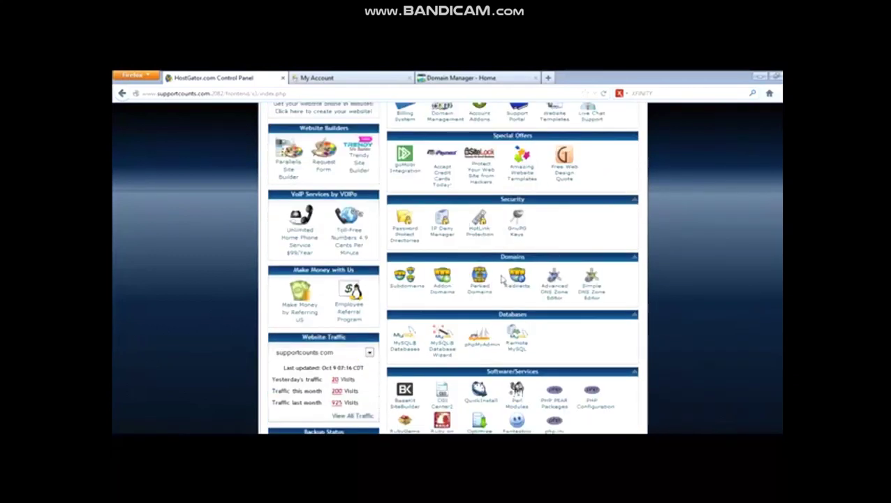
left_click(448, 294)
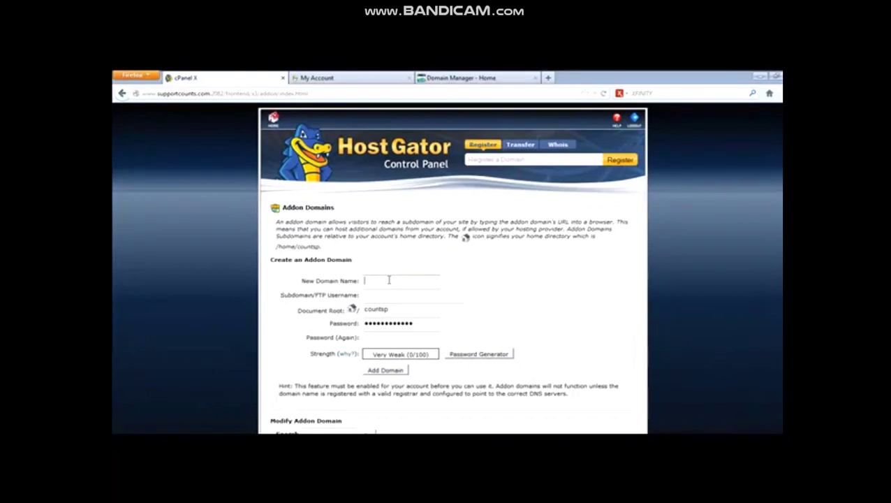
- Enter shoulderpainresource.com as the new addon domain name and let the subdomain and document root fill in
left_click(389, 280)
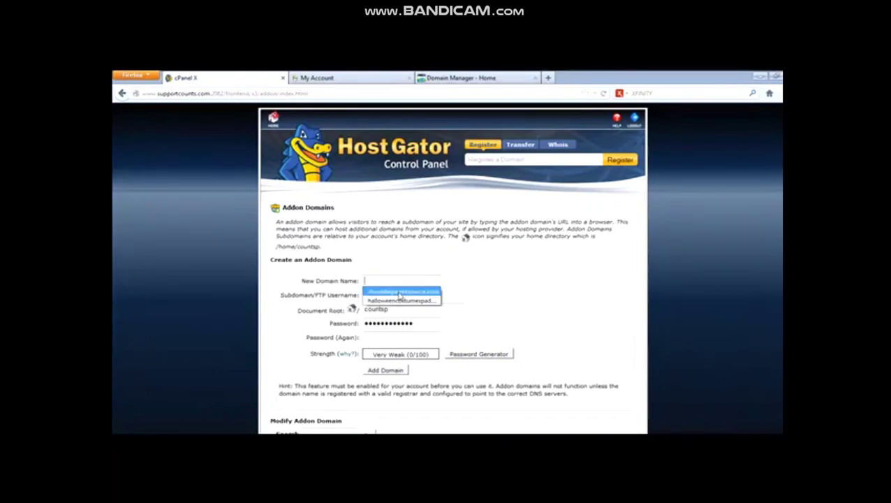
left_click(400, 292)
left_click_drag(433, 280, 306, 272)
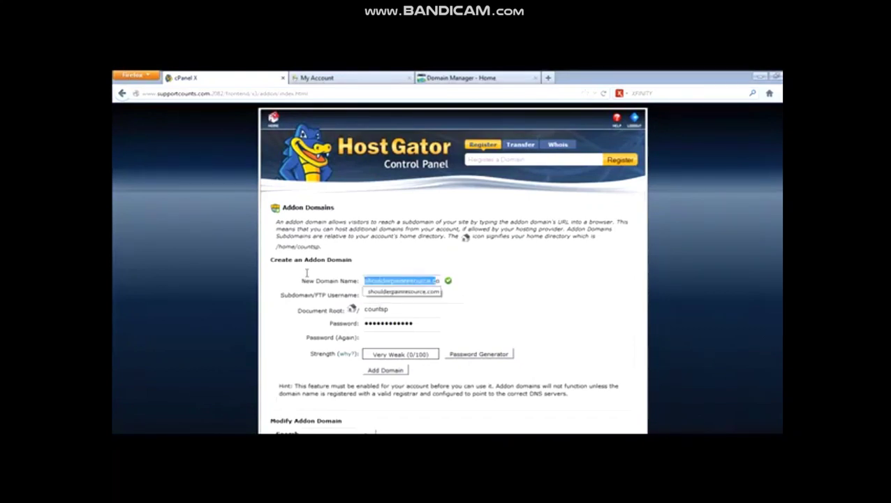
left_click(405, 262)
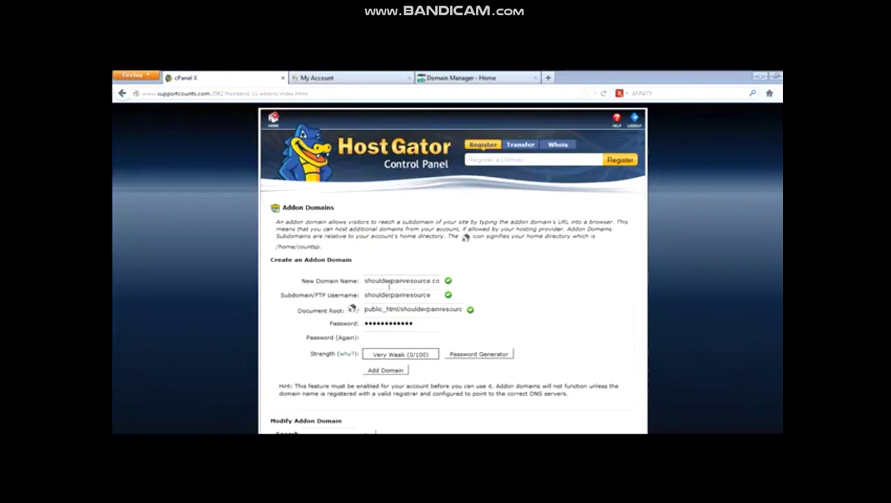